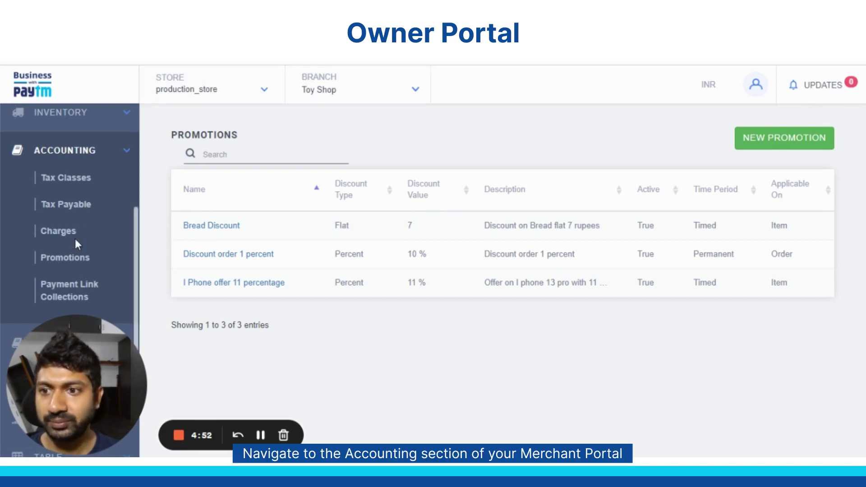
Step: Open a blank new promotion form from the Promotions list of three existing promotions
click(777, 149)
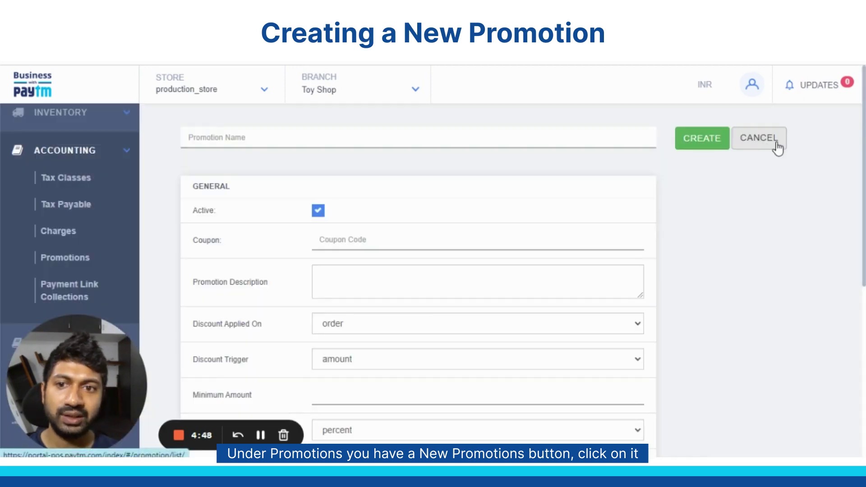
Step: Enter 'Gummy bear flat 2' as the promotion name, coupon code and description
click(400, 144)
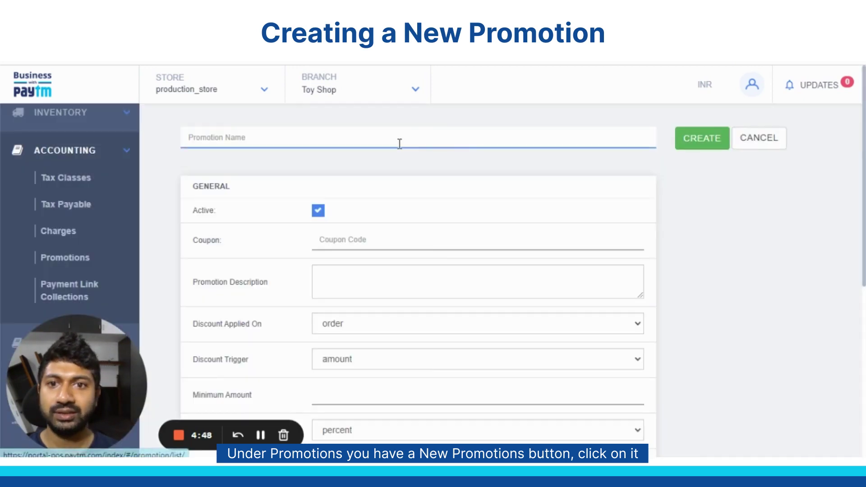
text(G)
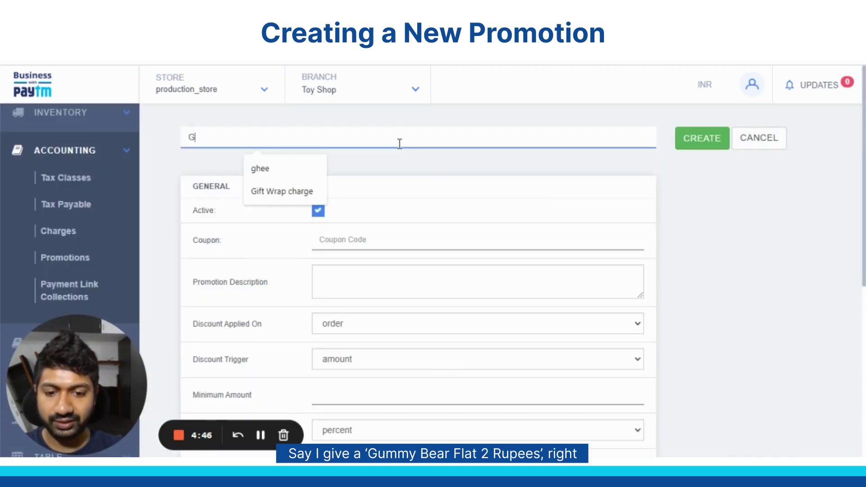
text(ummy b)
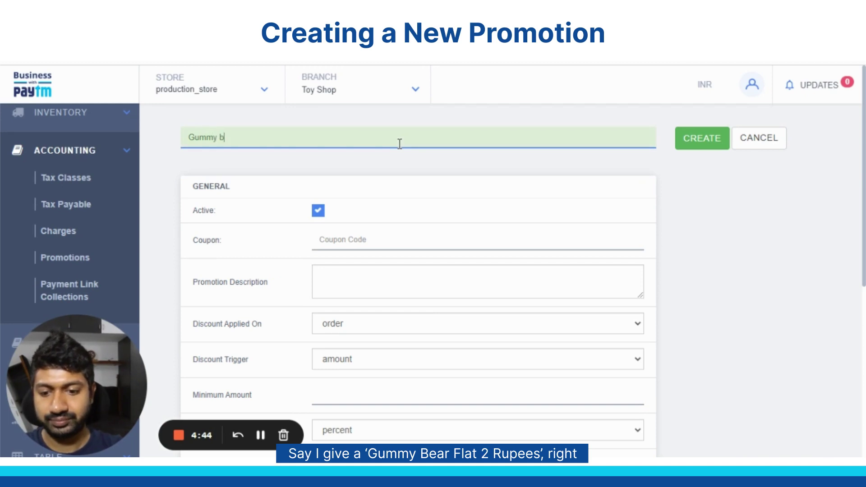
text(ear flat )
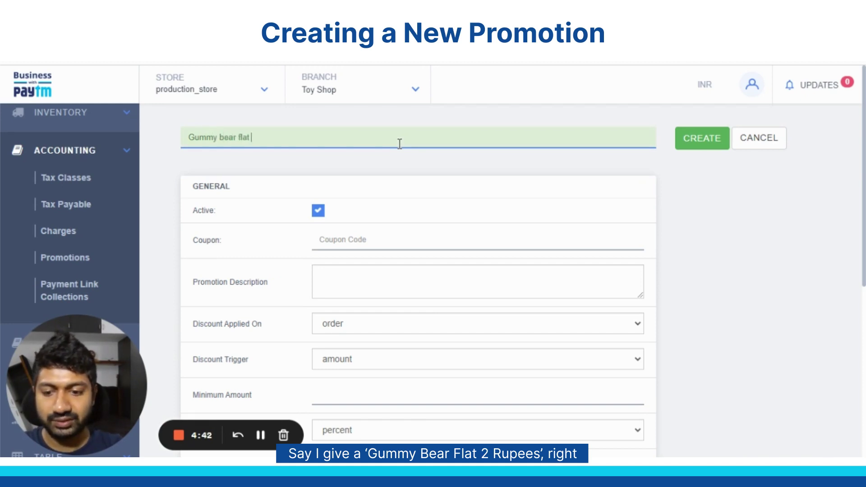
text(2)
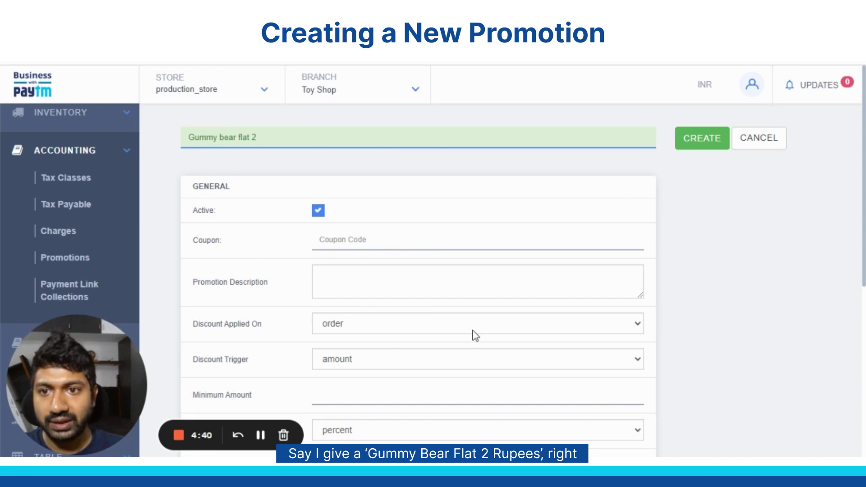
drag(273, 137, 181, 141)
key(ctrl+c)
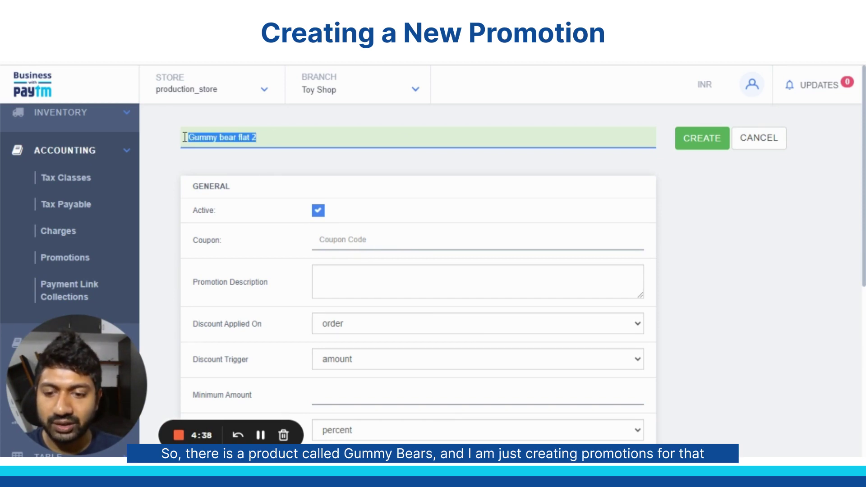
click(370, 237)
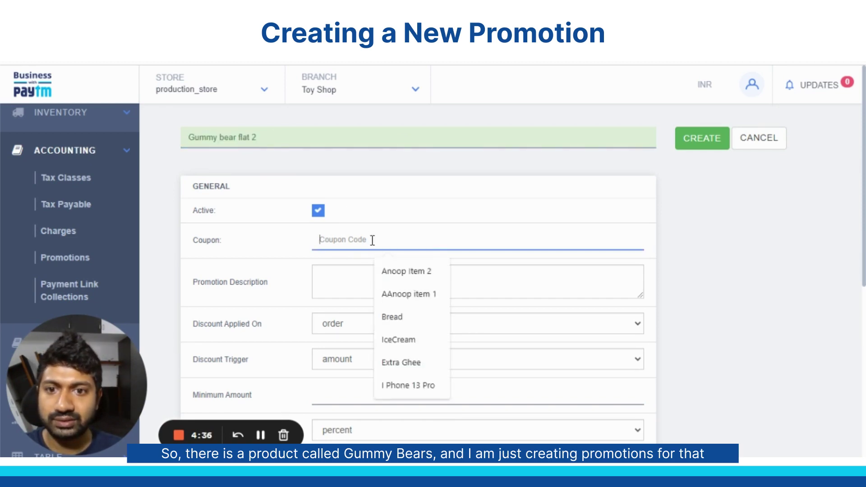
key(ctrl+v)
click(355, 282)
key(ctrl+v)
Step: Apply the discount per item, keeping amount as the discount trigger
scroll(355, 285, down, 2)
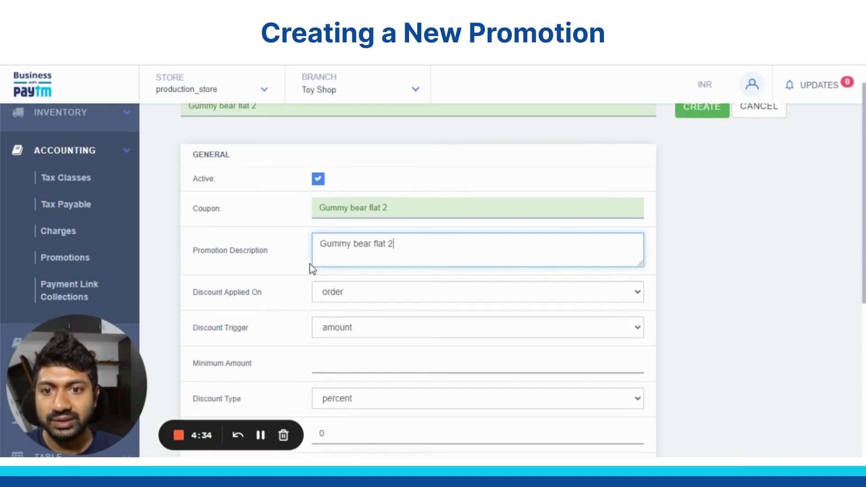
click(337, 255)
click(350, 289)
click(350, 297)
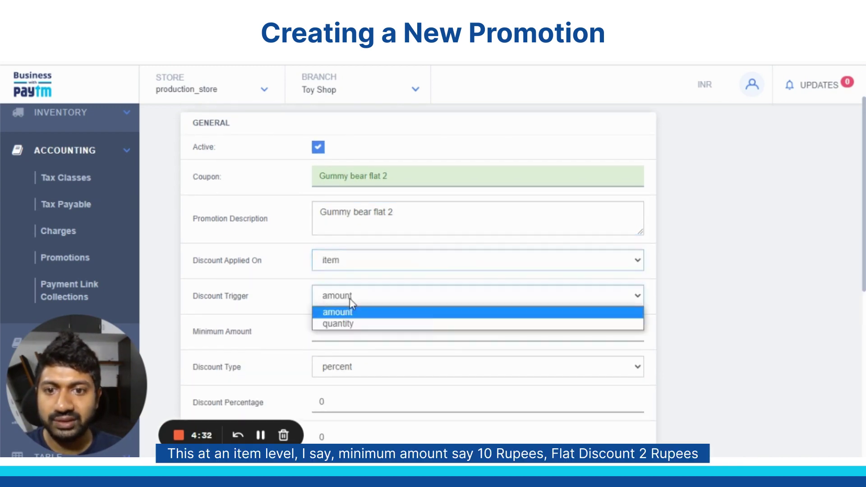
click(354, 310)
click(351, 328)
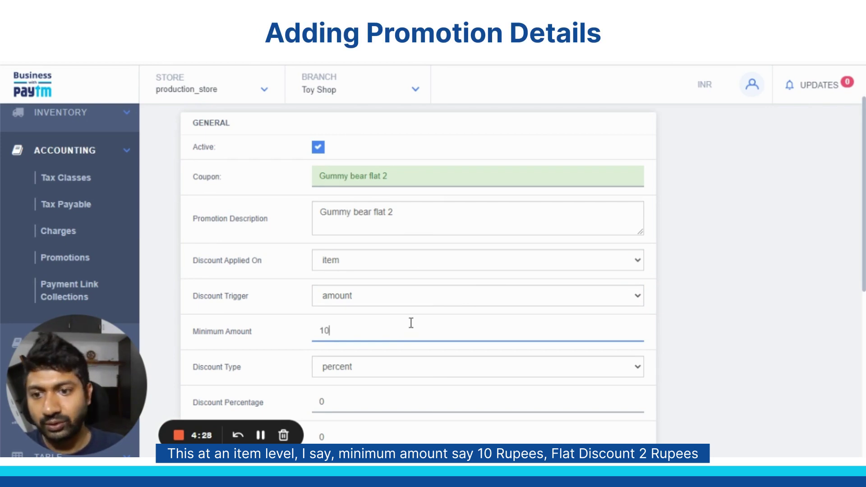
Step: Set a minimum amount of 10 and a flat discount of 2
text(10)
scroll(411, 323, down, 3)
click(357, 237)
click(355, 265)
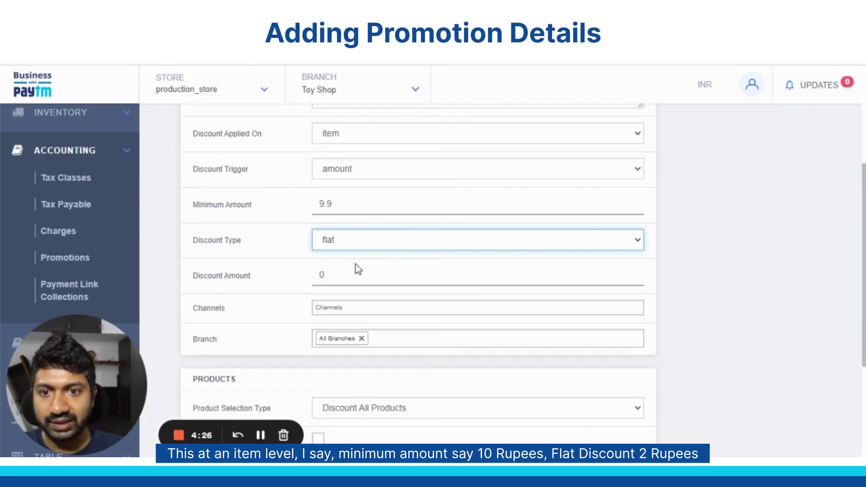
click(356, 273)
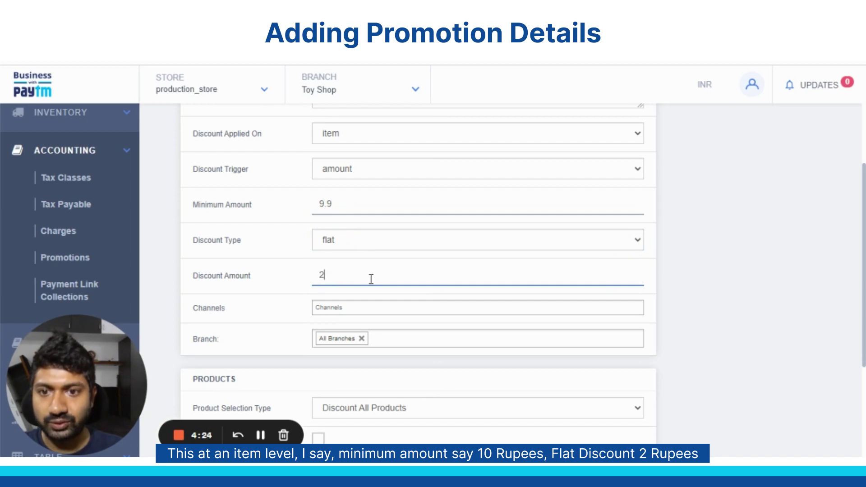
scroll(407, 255, up, 5)
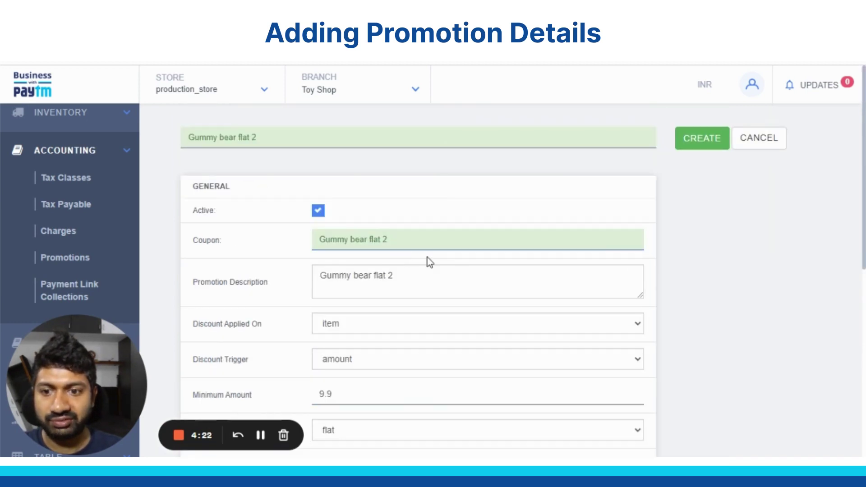
scroll(366, 297, down, 3)
click(347, 269)
drag(347, 268, 305, 274)
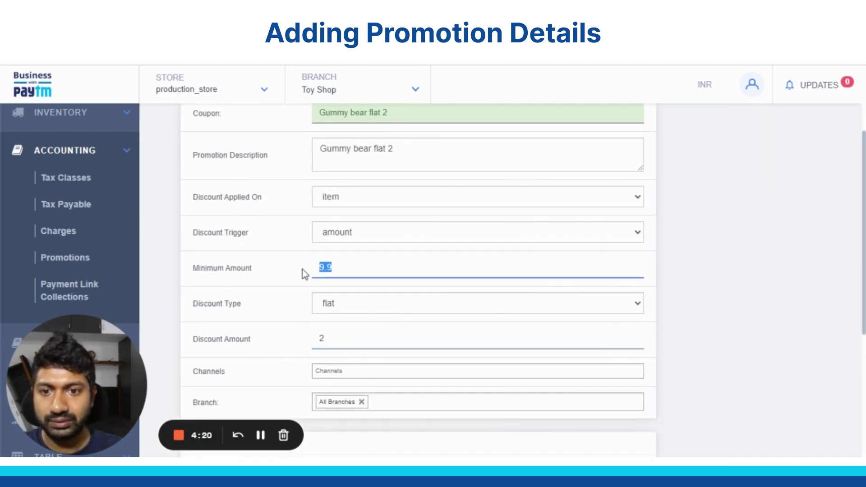
scroll(515, 304, down, 3)
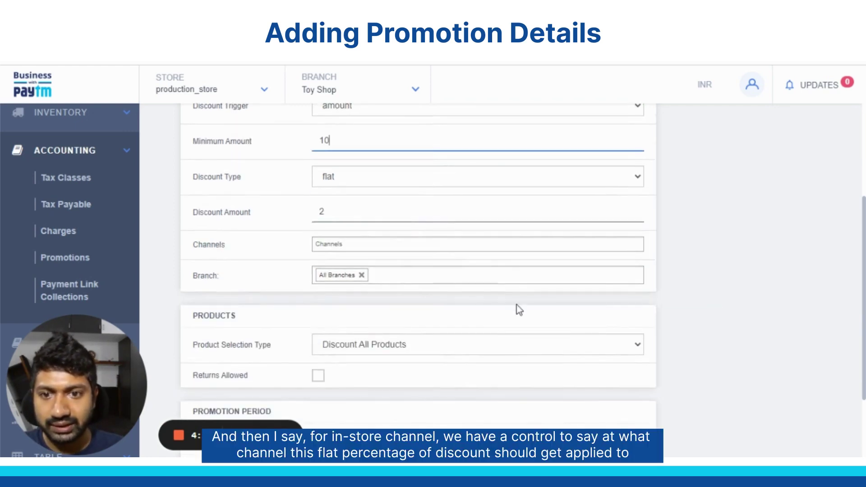
Step: Limit the promotion to the In Store channel and only the Toy Shop branch
click(338, 246)
click(338, 261)
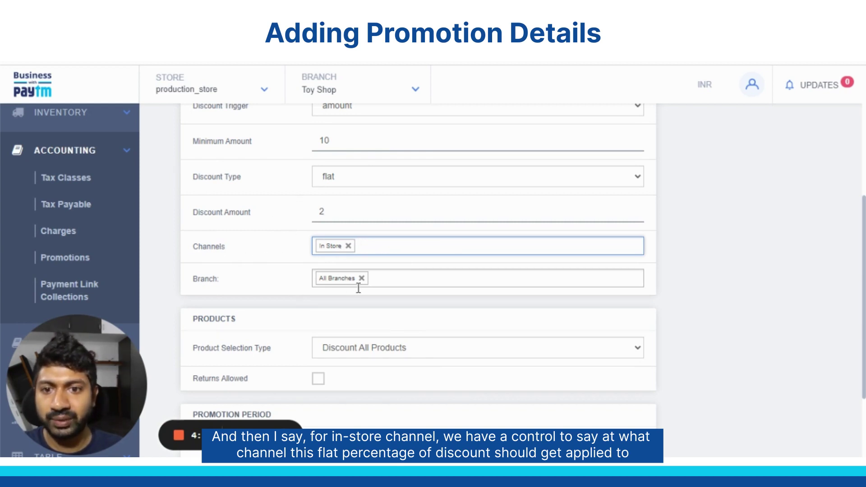
click(387, 281)
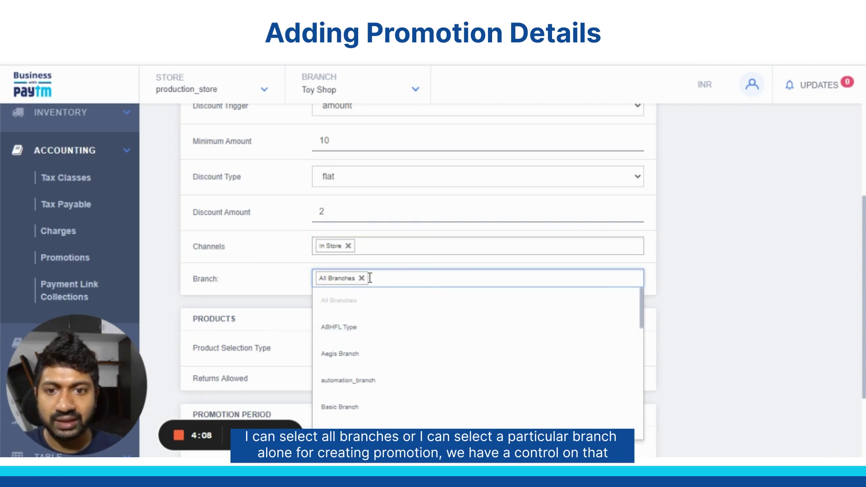
click(361, 279)
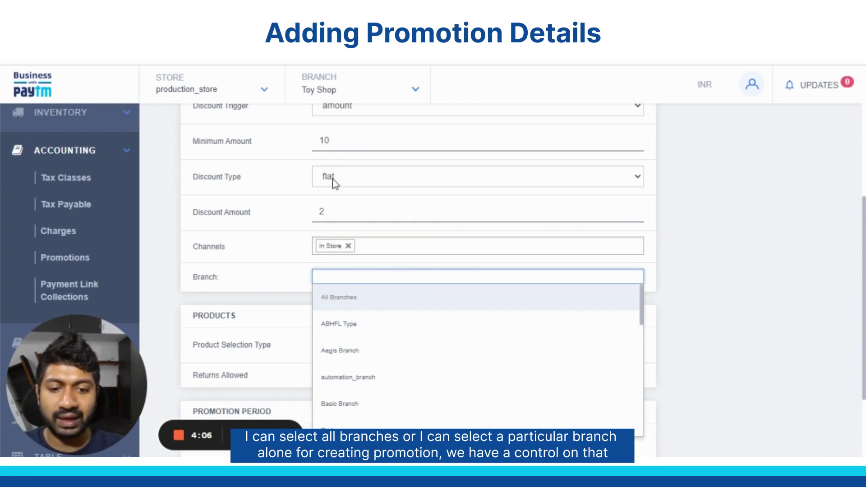
text(toy)
click(344, 306)
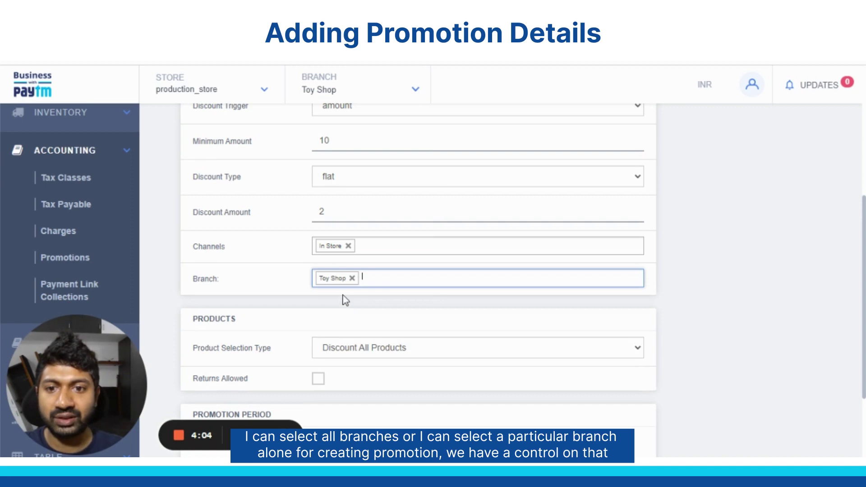
scroll(344, 293, down, 2)
click(367, 283)
Step: Manually select Gummy bears jelly as the only offer item and allow returns
click(367, 283)
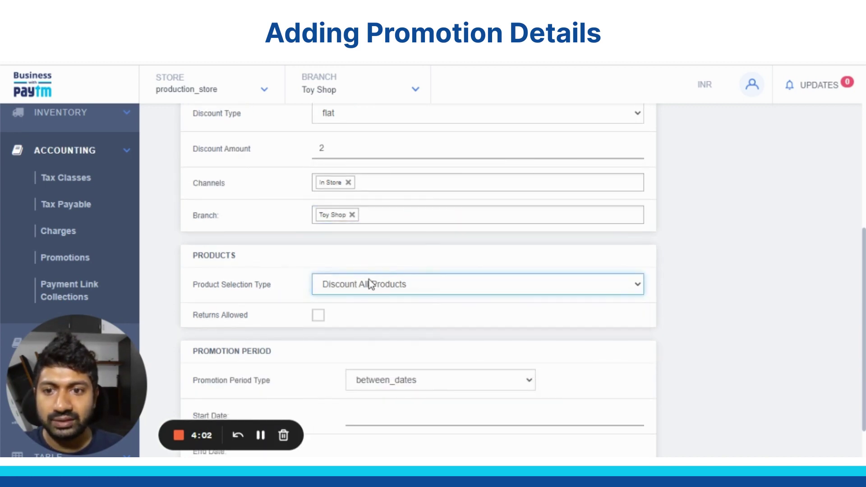
scroll(367, 284, down, 2)
click(343, 228)
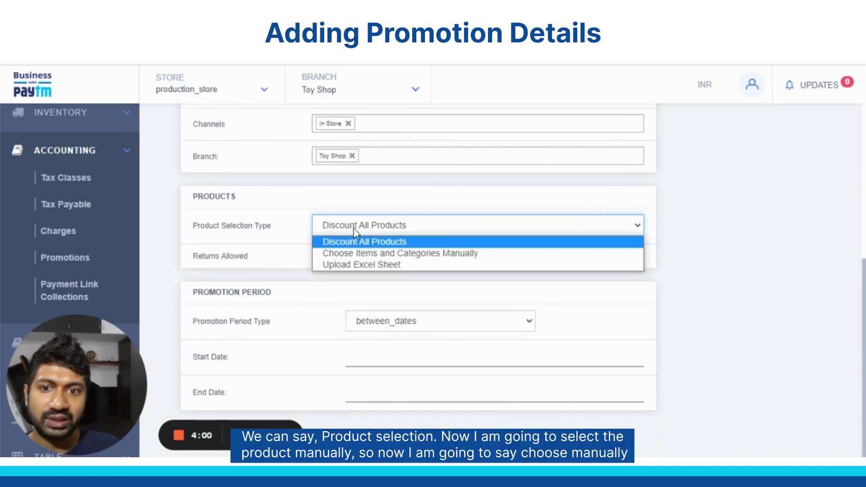
click(367, 256)
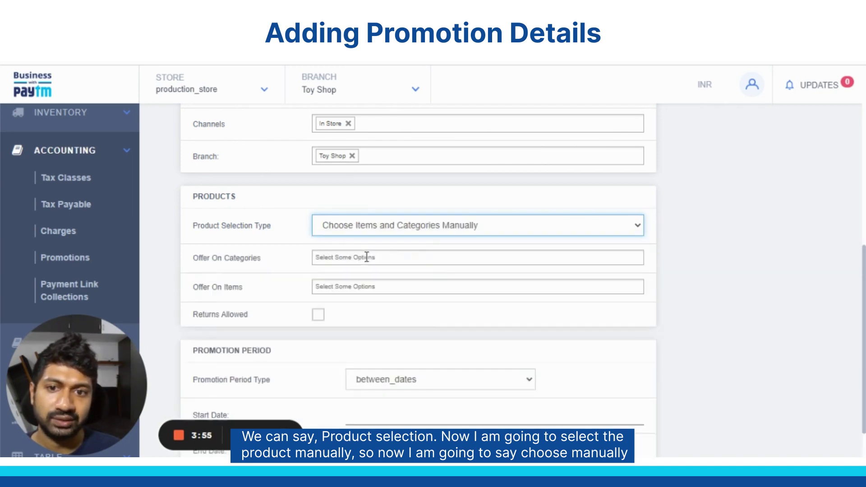
click(348, 293)
text(gumm)
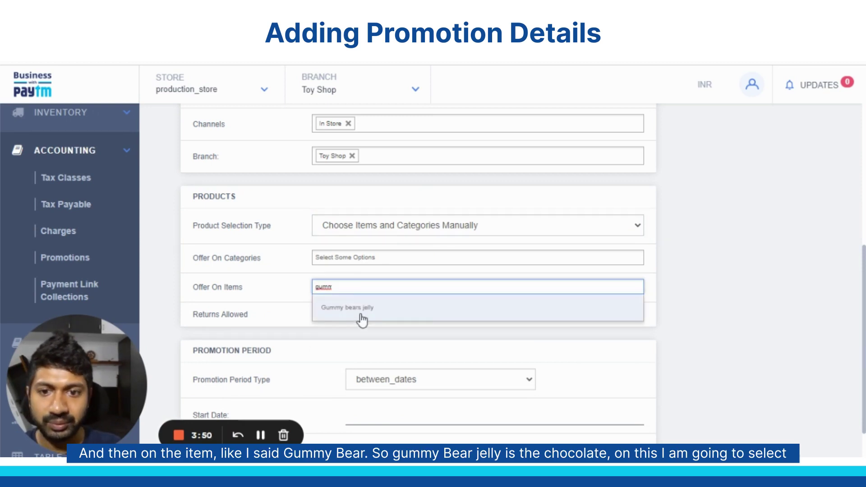
click(363, 317)
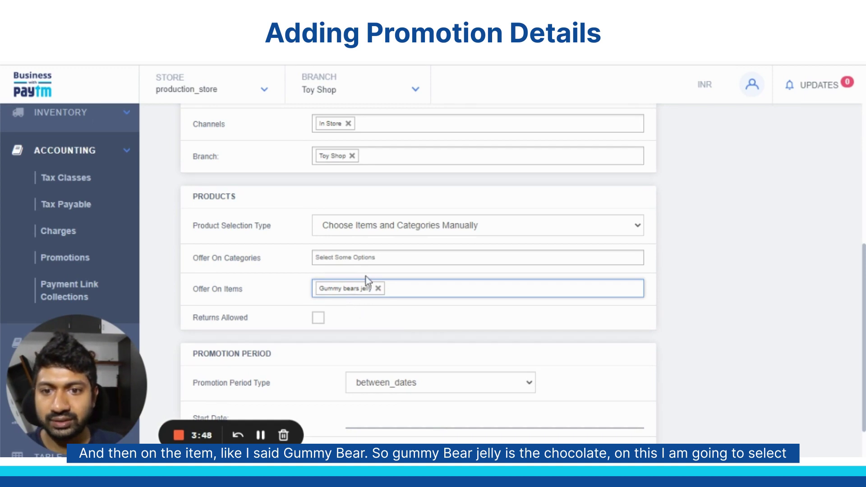
click(319, 318)
scroll(420, 310, down, 2)
Step: Set the promotion period to all_days, create the promotion and acknowledge the confirmation
click(411, 321)
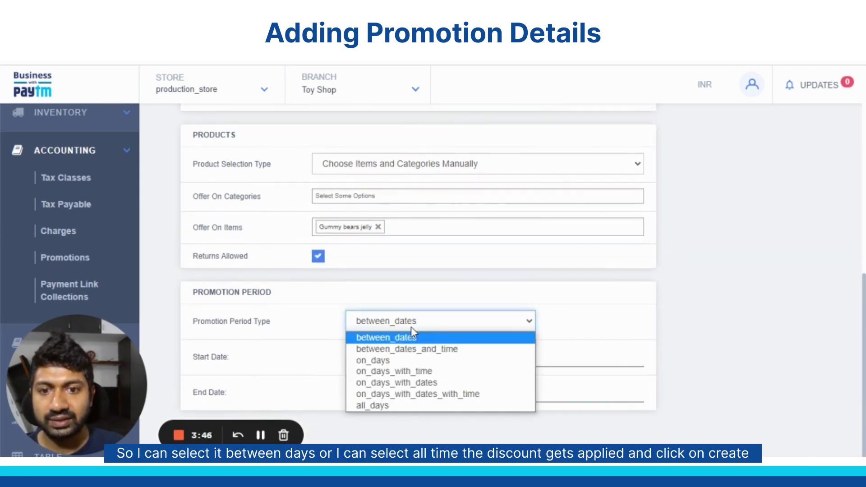
click(394, 405)
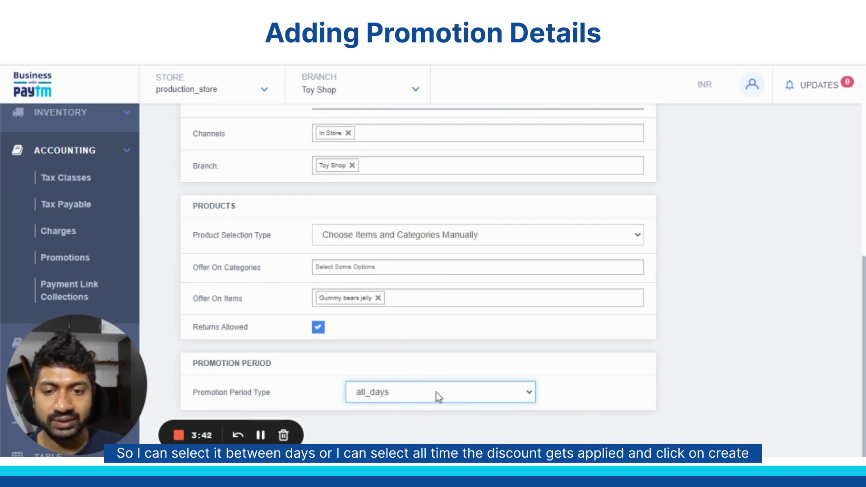
scroll(674, 290, up, 10)
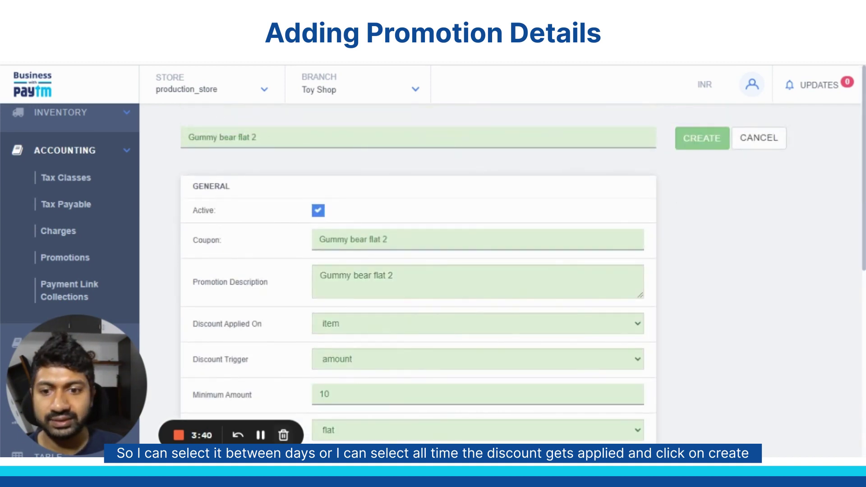
click(702, 138)
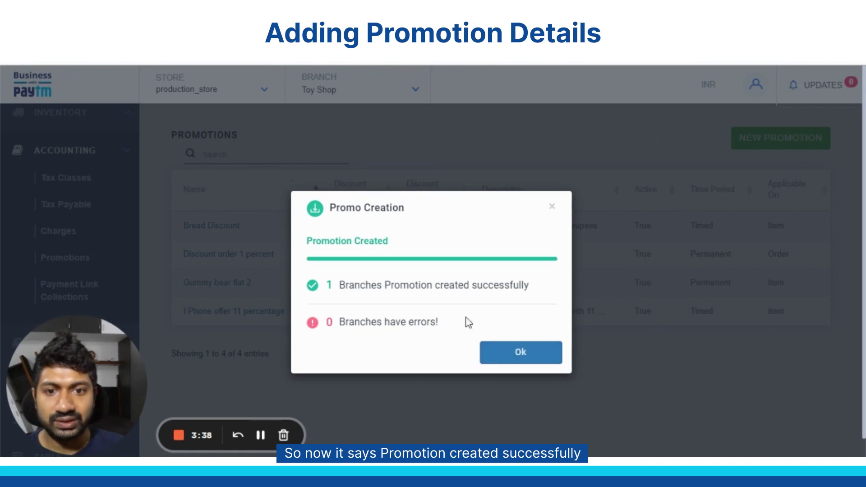
click(496, 357)
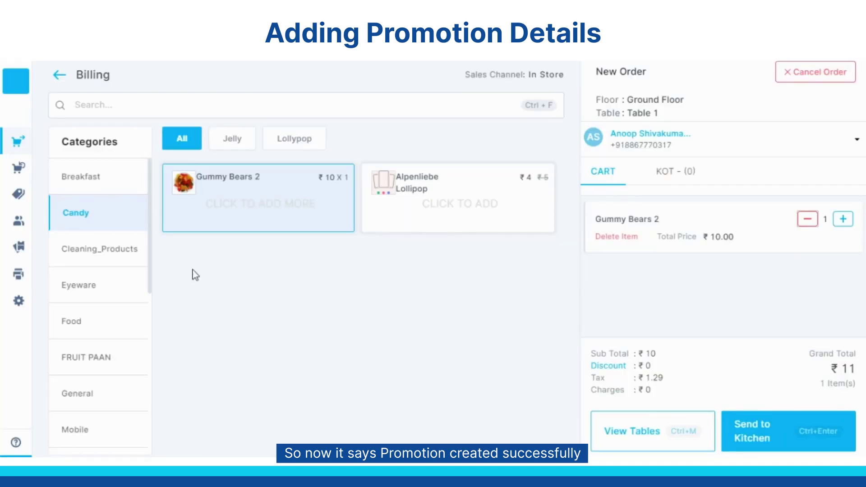
Step: Cancel the active Gummy Bears order with reason High Price, then sync the store
mouse_move(23, 87)
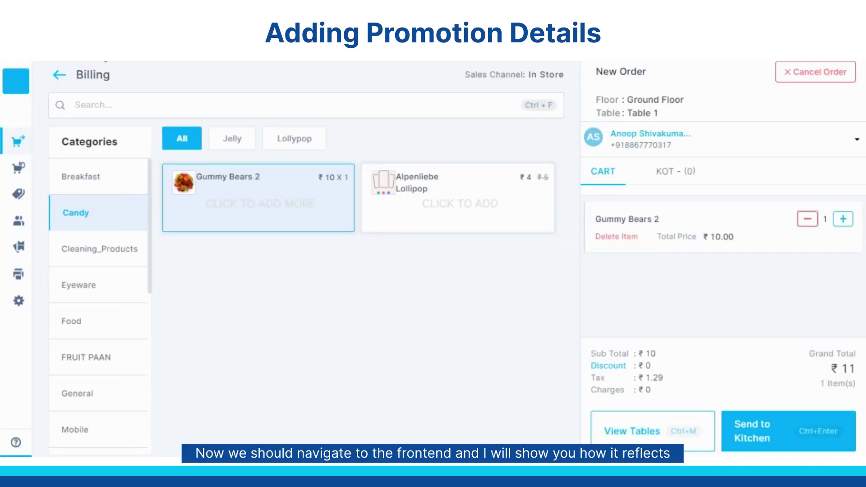
click(28, 77)
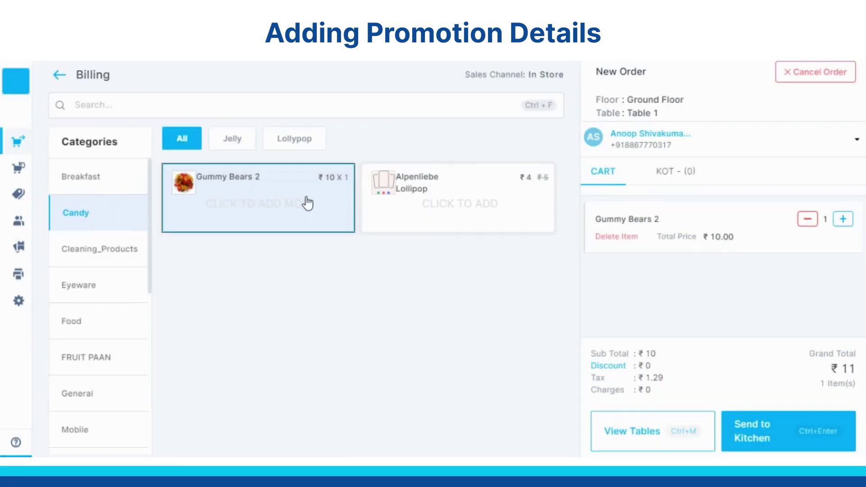
click(406, 164)
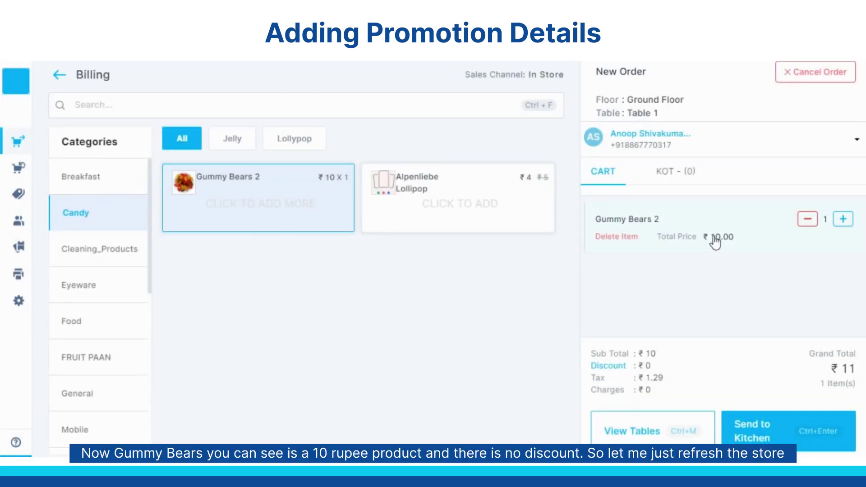
click(802, 84)
click(487, 168)
click(433, 212)
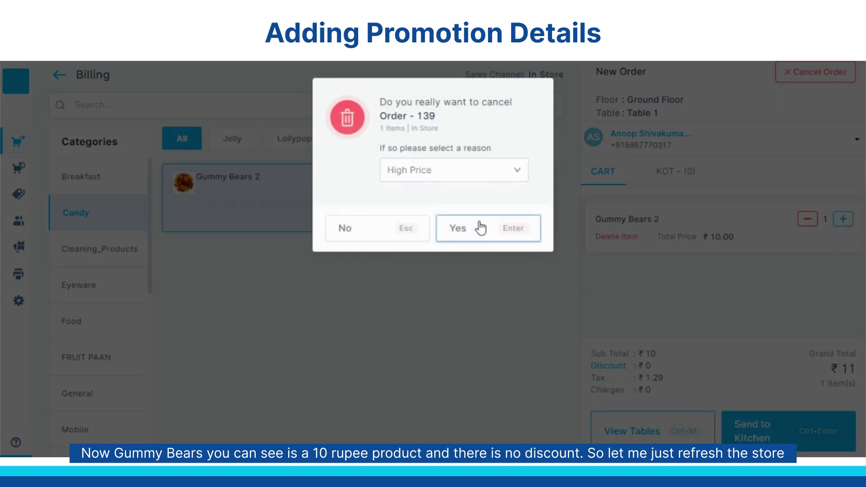
click(480, 228)
click(28, 78)
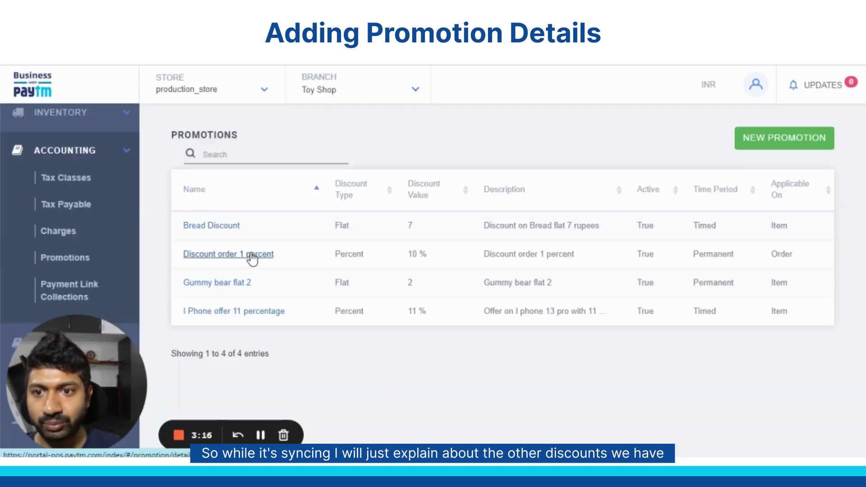
Step: Review Bread Discount: flat ₹7 on Bread in Bakery Items, running May 30 to Jul 28
click(222, 234)
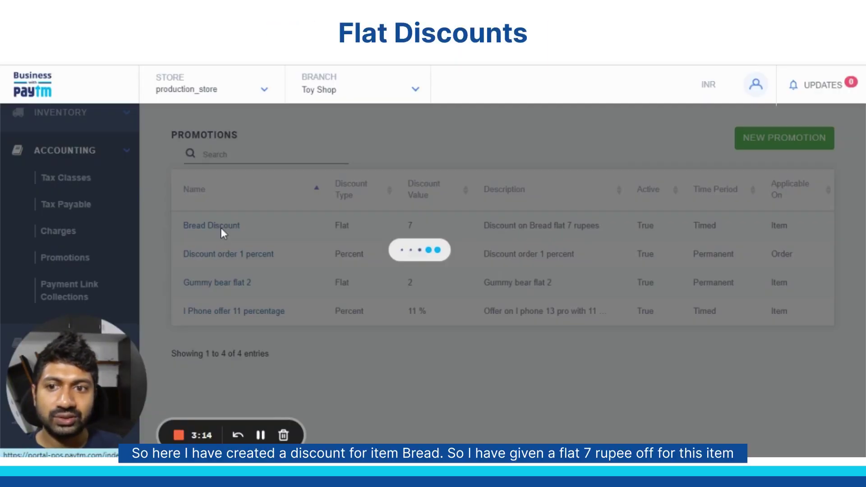
scroll(433, 229, down, 3)
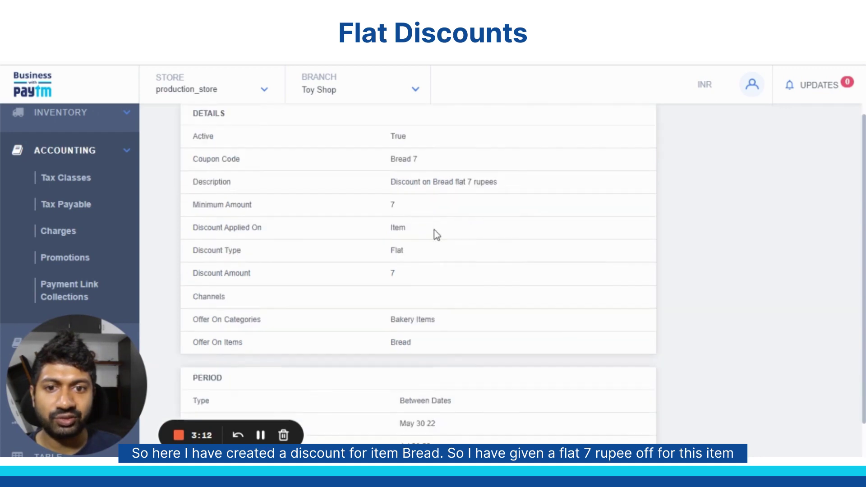
scroll(587, 213, up, 1)
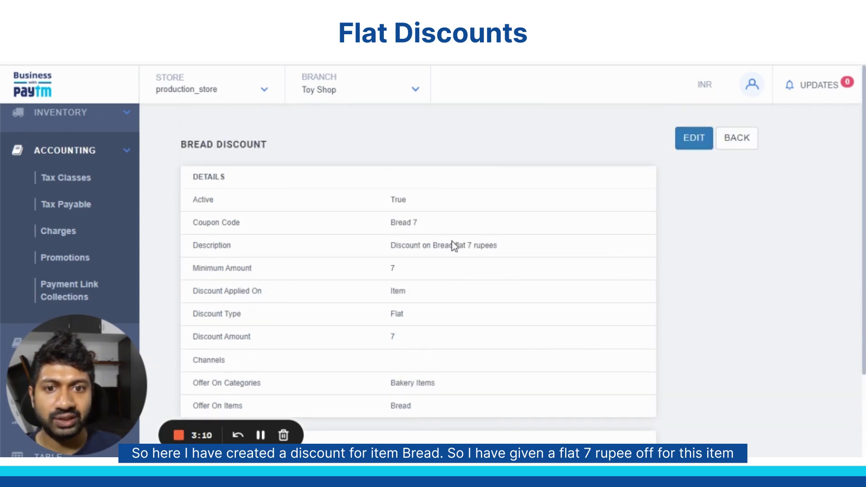
drag(453, 245, 498, 246)
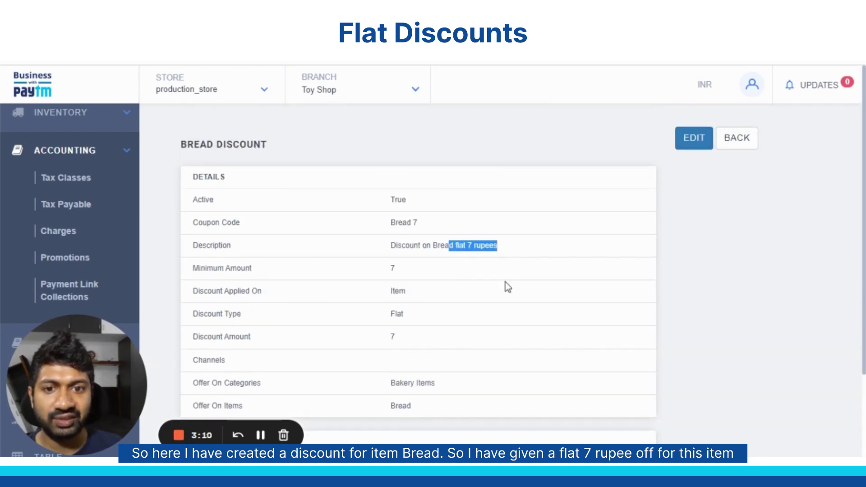
click(505, 282)
scroll(434, 292, down, 3)
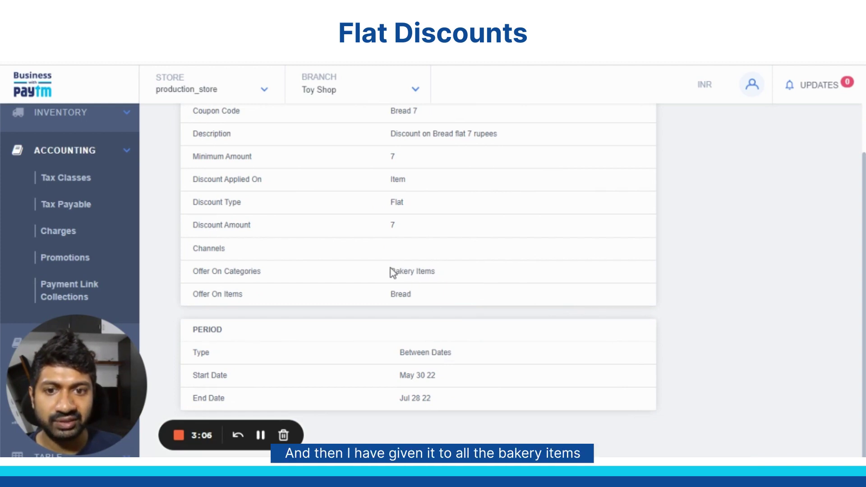
drag(390, 272, 450, 279)
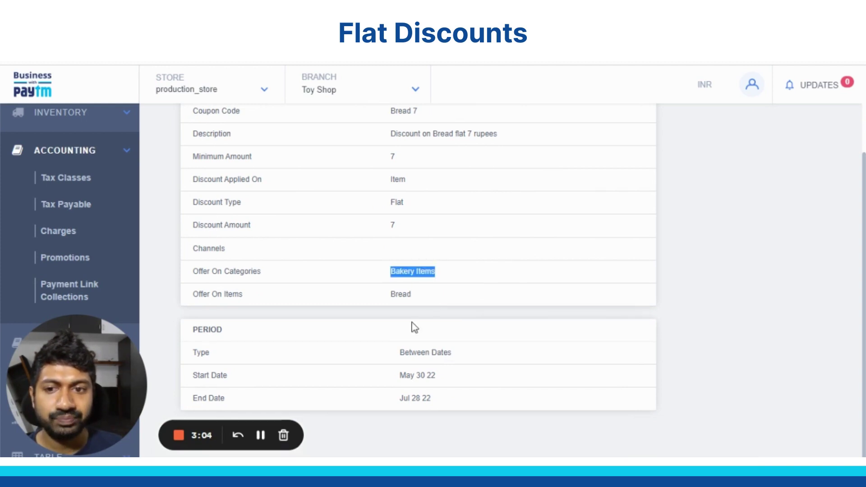
click(389, 298)
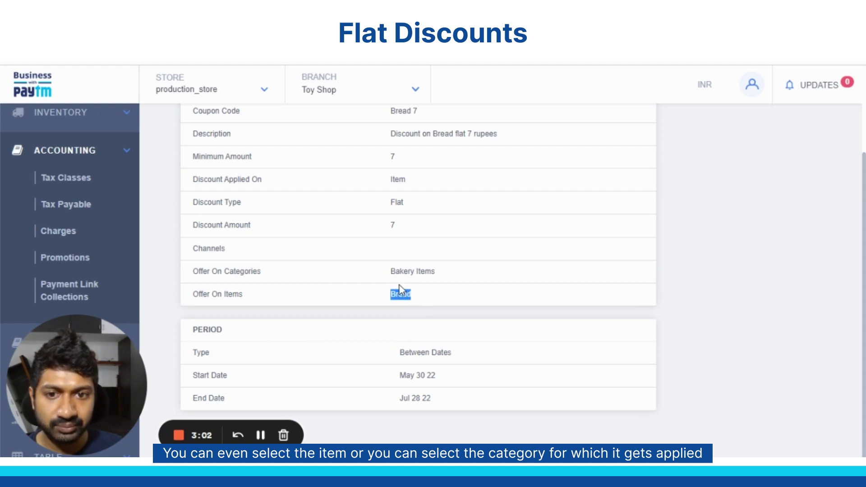
drag(389, 278, 443, 273)
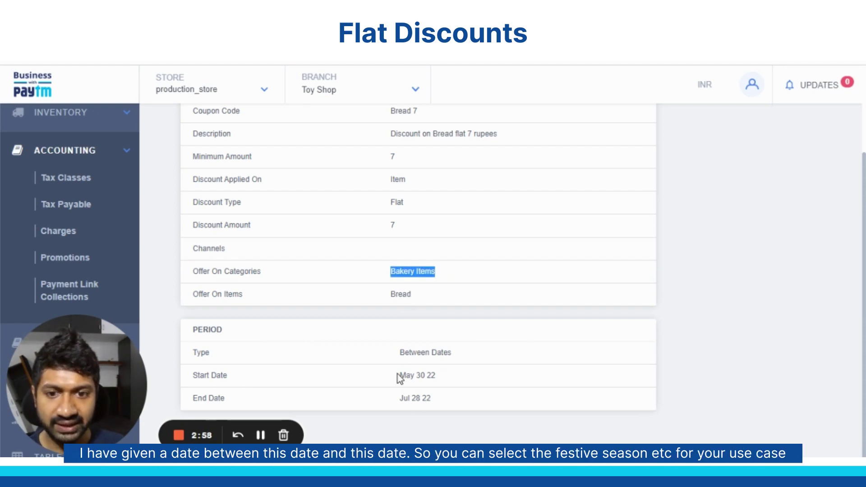
drag(400, 377, 434, 392)
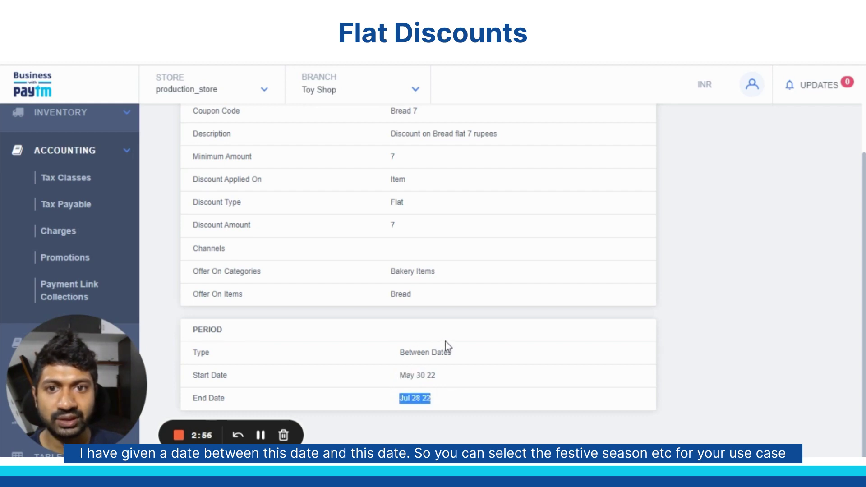
scroll(454, 379, up, 3)
click(744, 136)
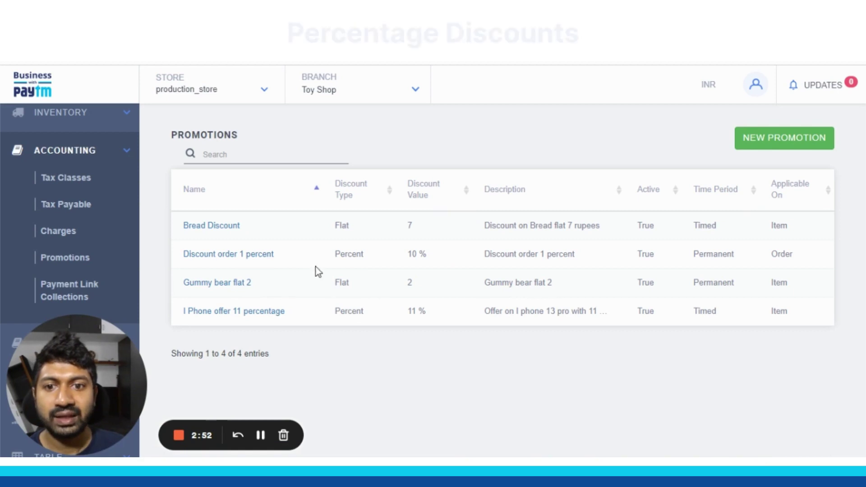
click(258, 311)
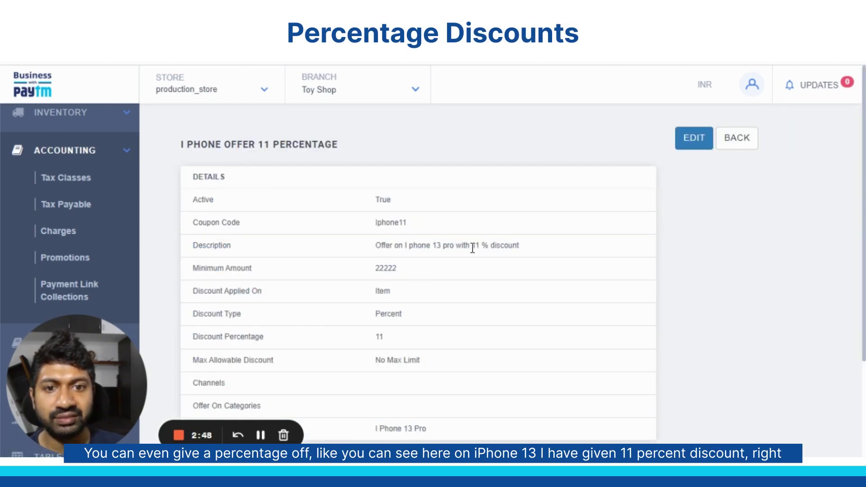
scroll(491, 252, down, 3)
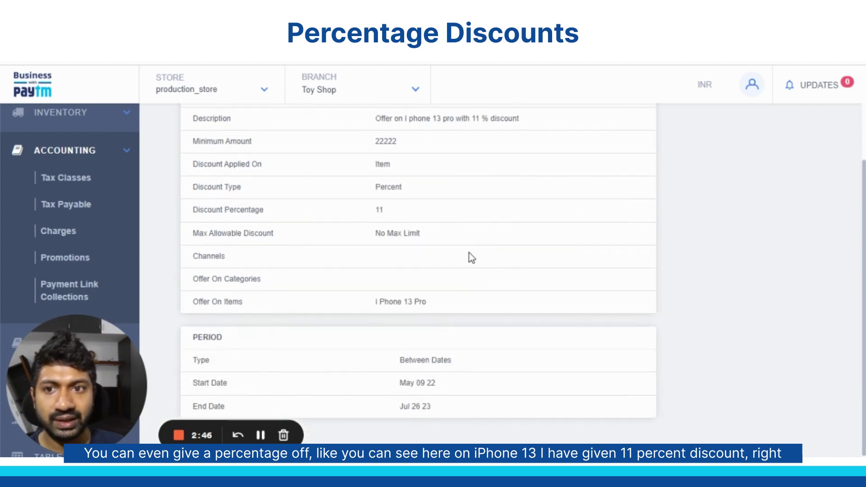
scroll(469, 254, down, 1)
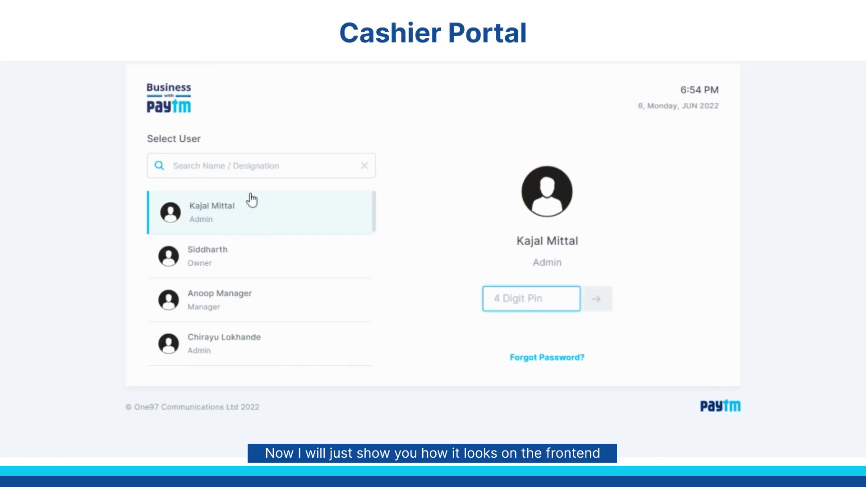
scroll(252, 212, down, 5)
Step: Sign in to the Cashier Portal as the admin user with the 4-digit PIN
scroll(252, 238, down, 4)
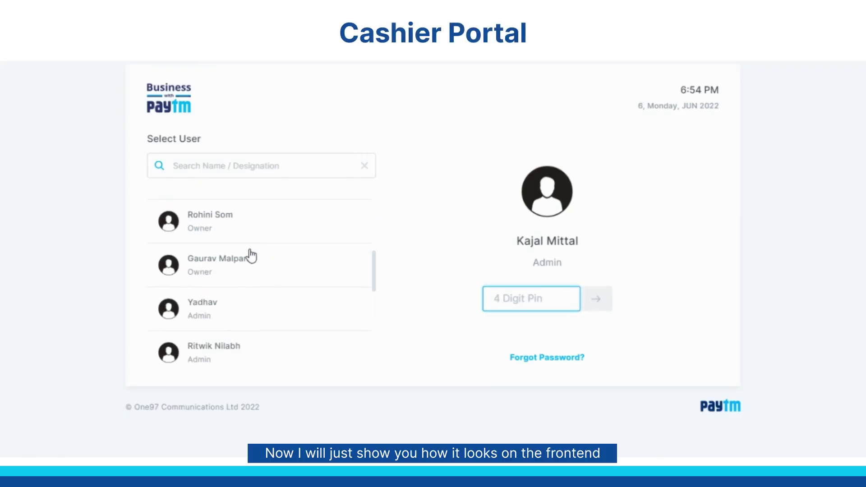
click(242, 266)
text(1234)
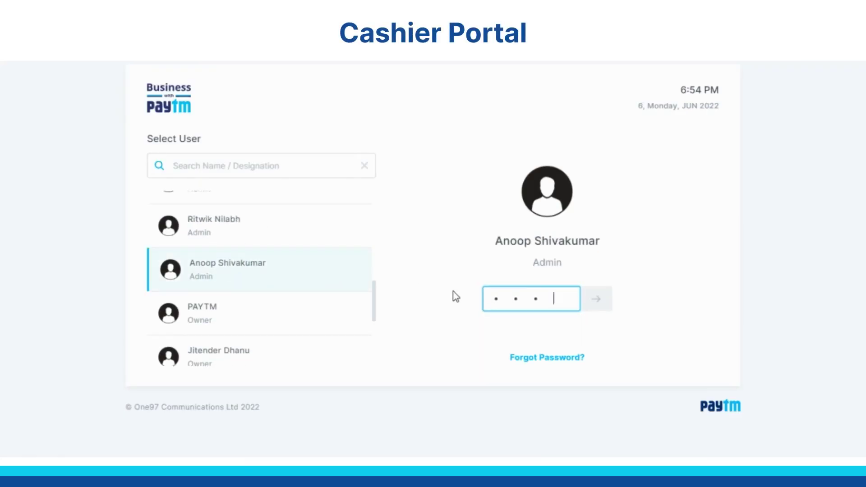
click(604, 301)
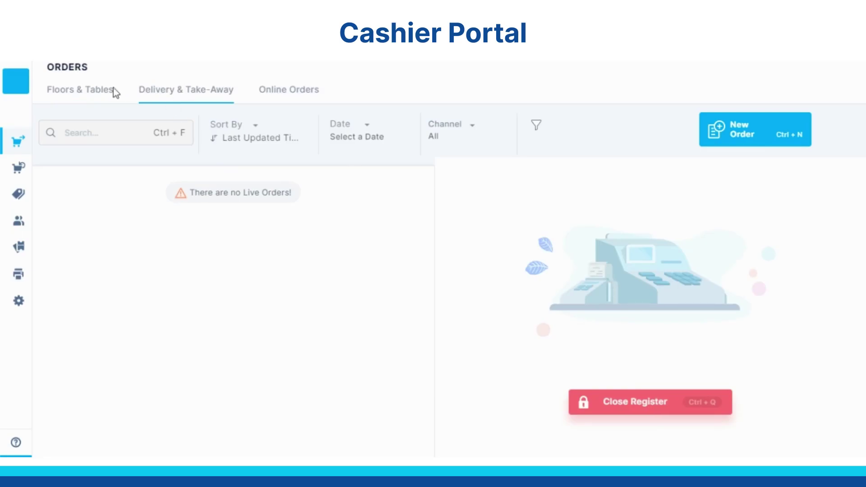
Step: Start a new Ground Floor Table 1 order and attach the customer's phone number
click(100, 90)
click(535, 153)
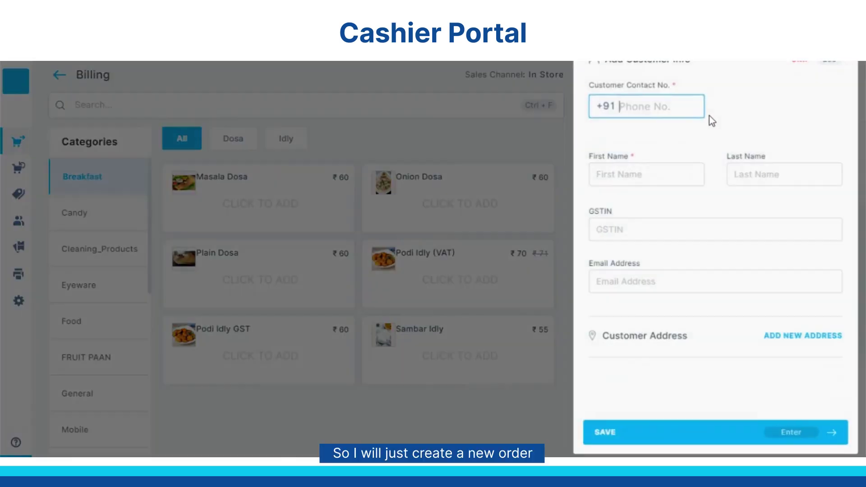
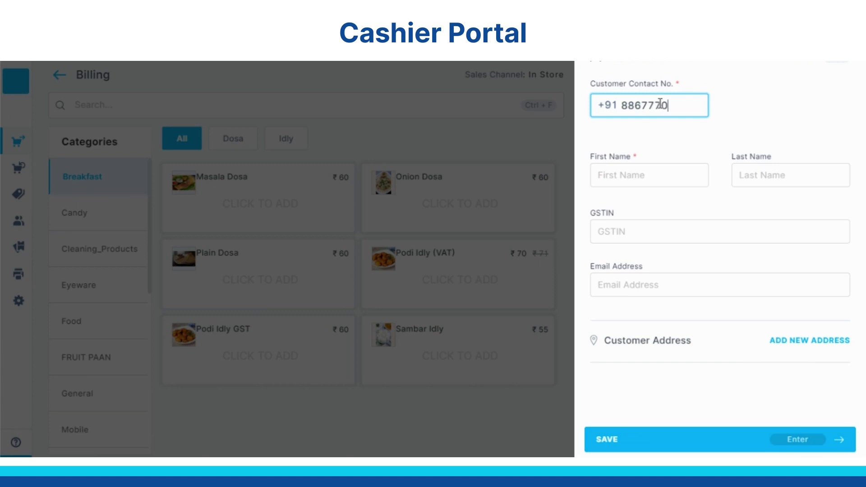
key(Return)
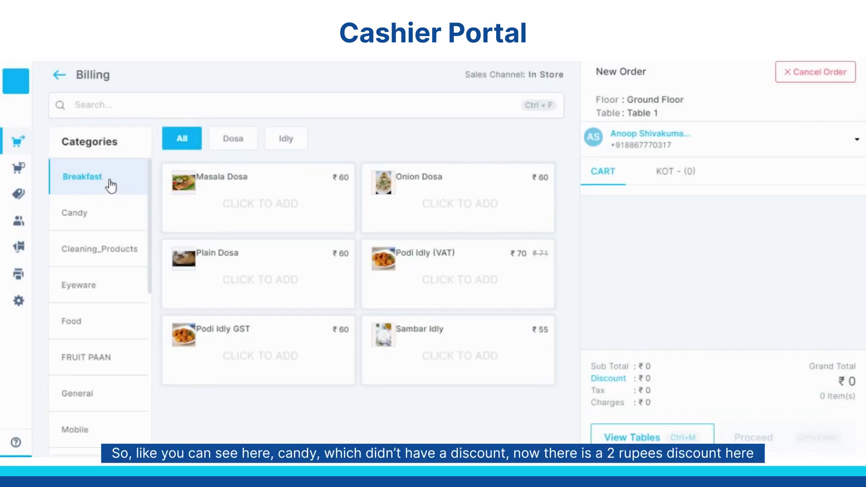
Step: Add Gummy Bears Jelly and I Phone 13 Pro to the cart, then remove the gummy bears
click(93, 216)
click(232, 199)
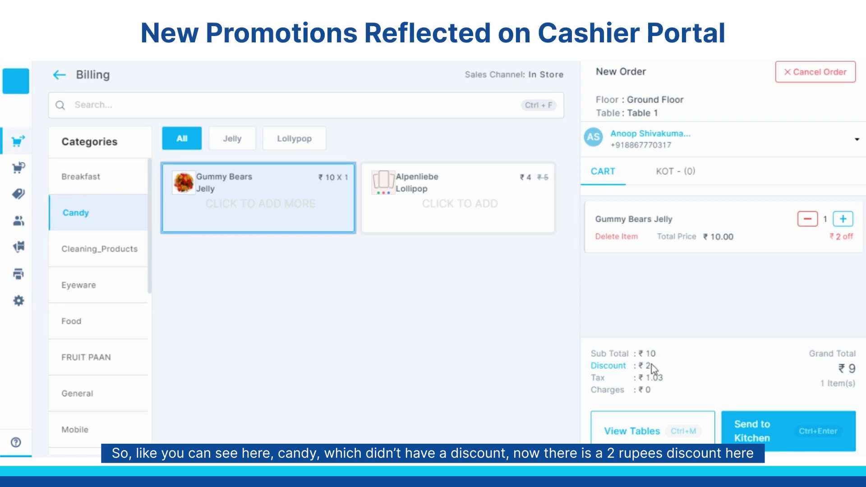
click(137, 109)
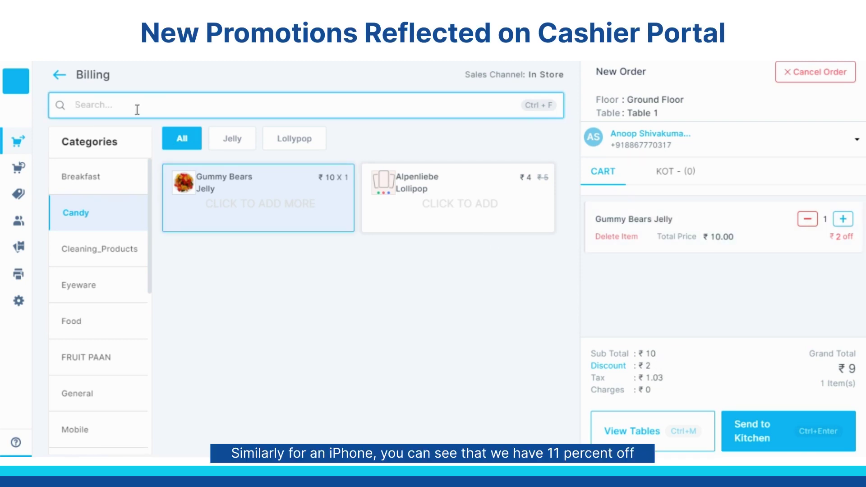
text(phone)
key(Return)
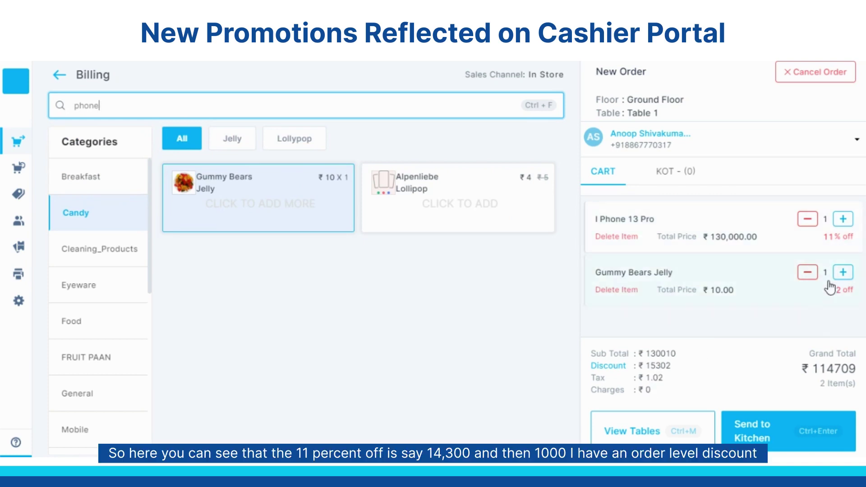
click(806, 276)
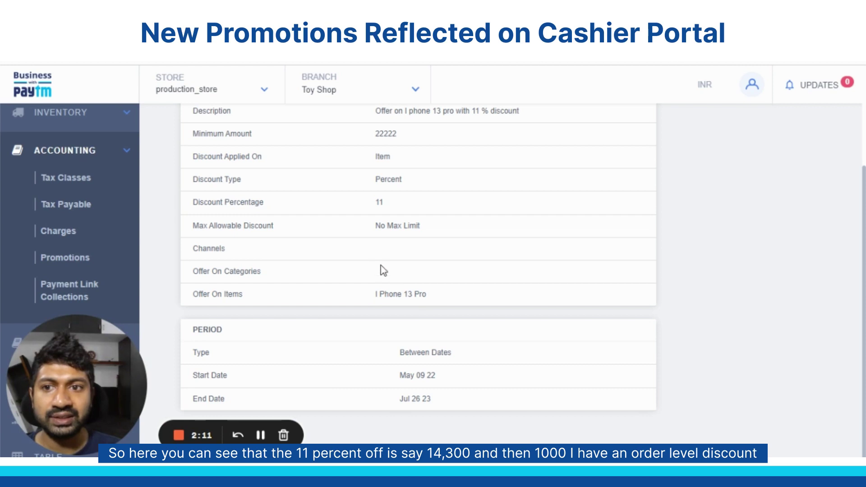
Step: Open the Discount order 1 percent promotion and highlight its 1000 maximum allowable discount
scroll(383, 271, up, 3)
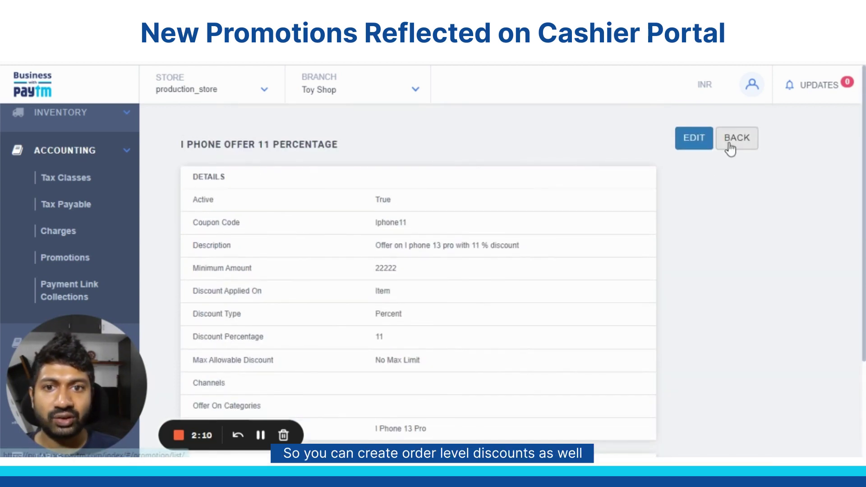
click(731, 140)
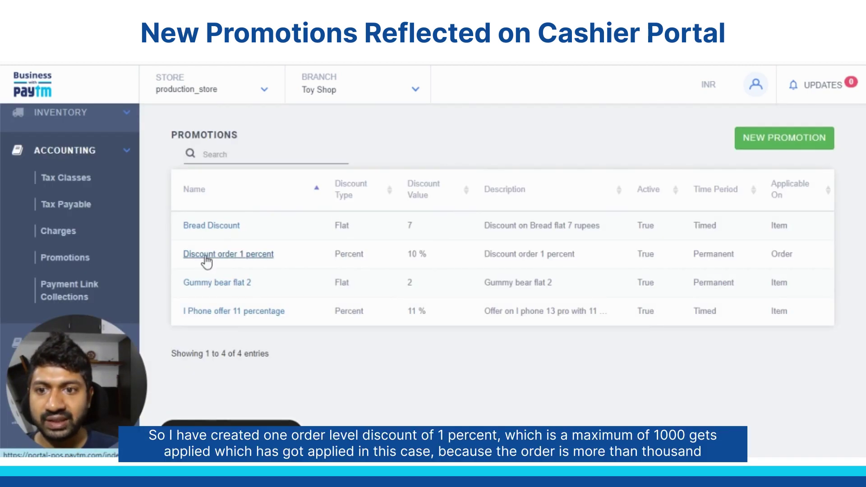
click(257, 255)
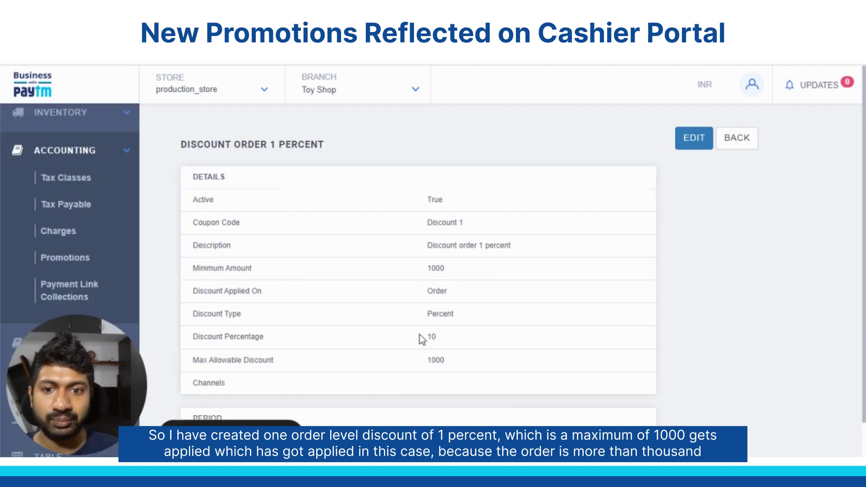
drag(427, 366, 464, 363)
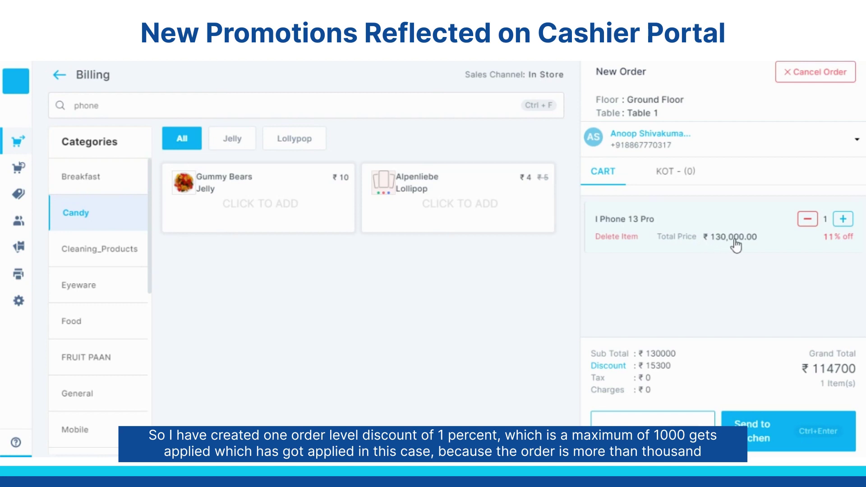
Step: Swap the I Phone 13 Pro for Bread in the cart, giving ₹7 off and an ₹18 total
click(806, 220)
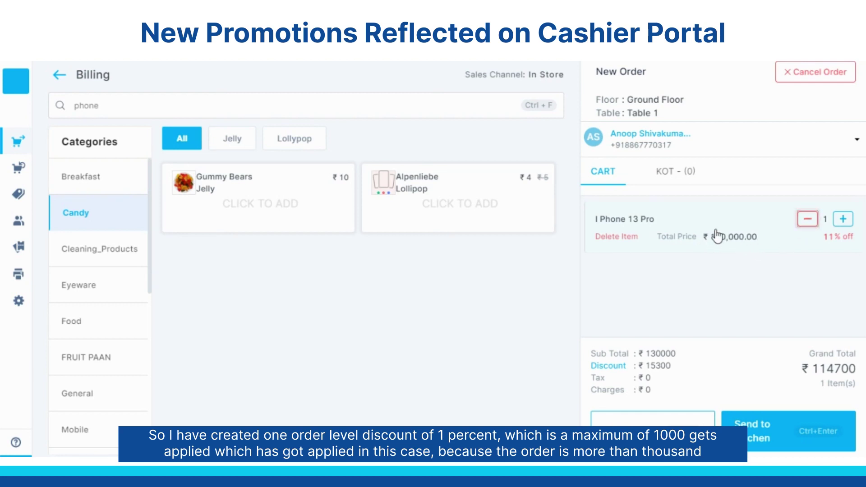
click(175, 108)
double_click(175, 108)
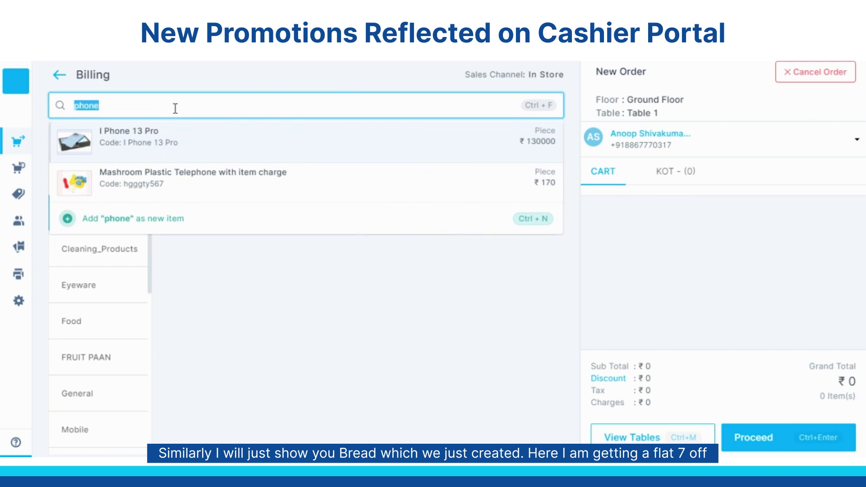
text(bread)
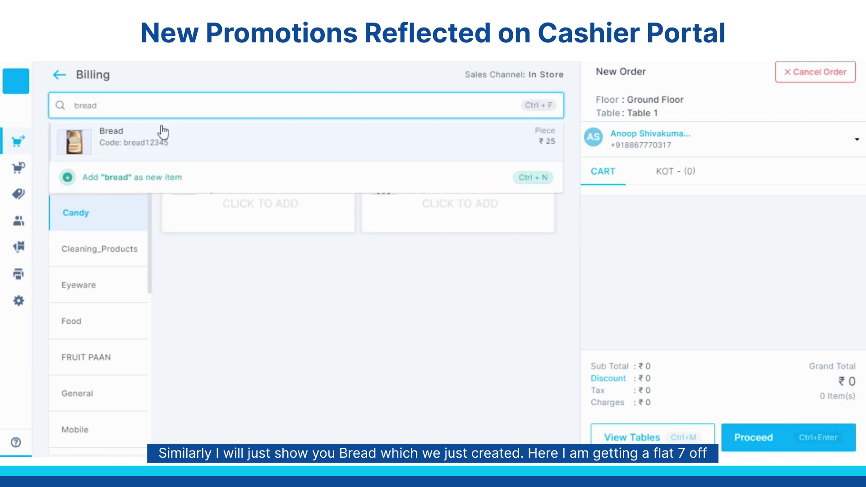
click(163, 132)
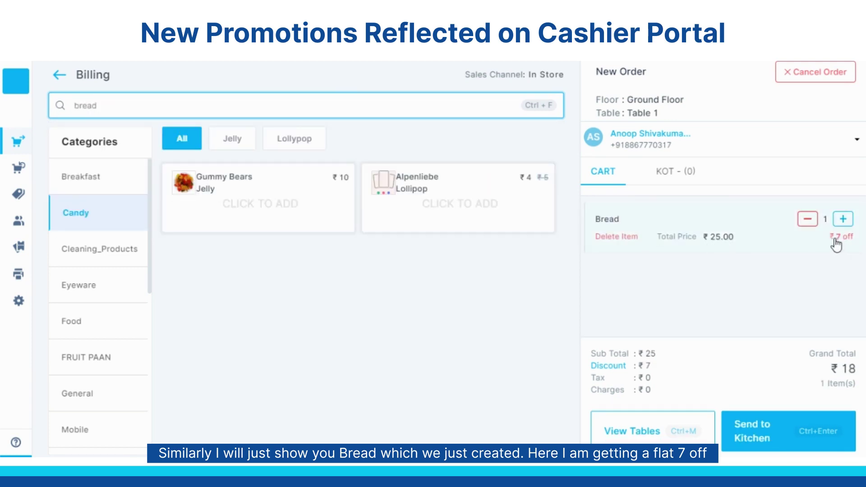